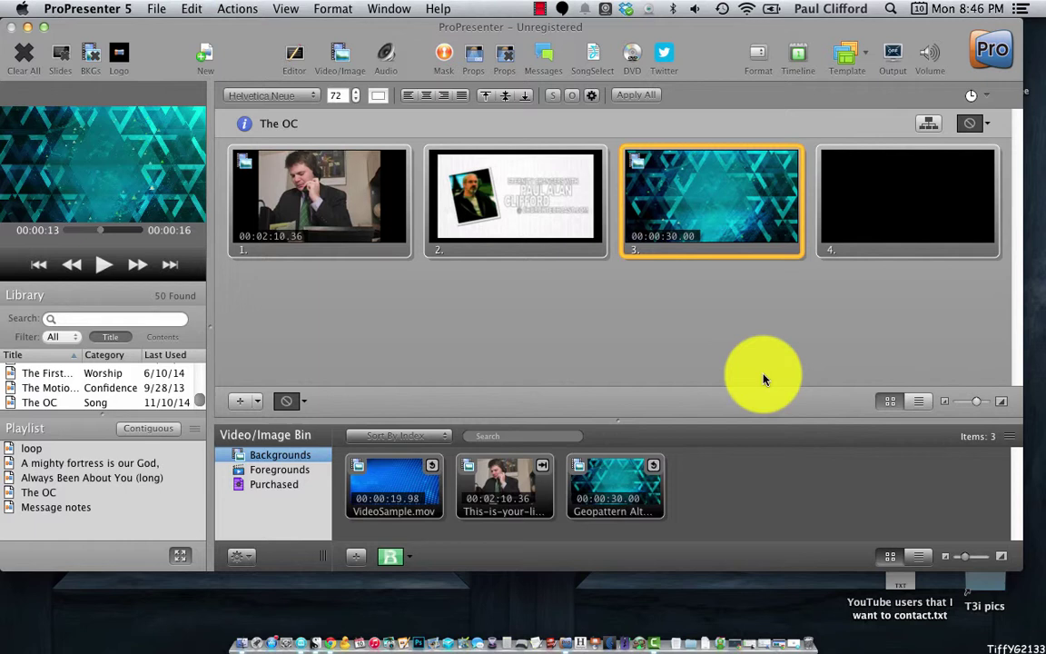
# Trigger slide 3's Geopattern background and open the clip's Media Properties on the playback settings
pyautogui.click(698, 193)
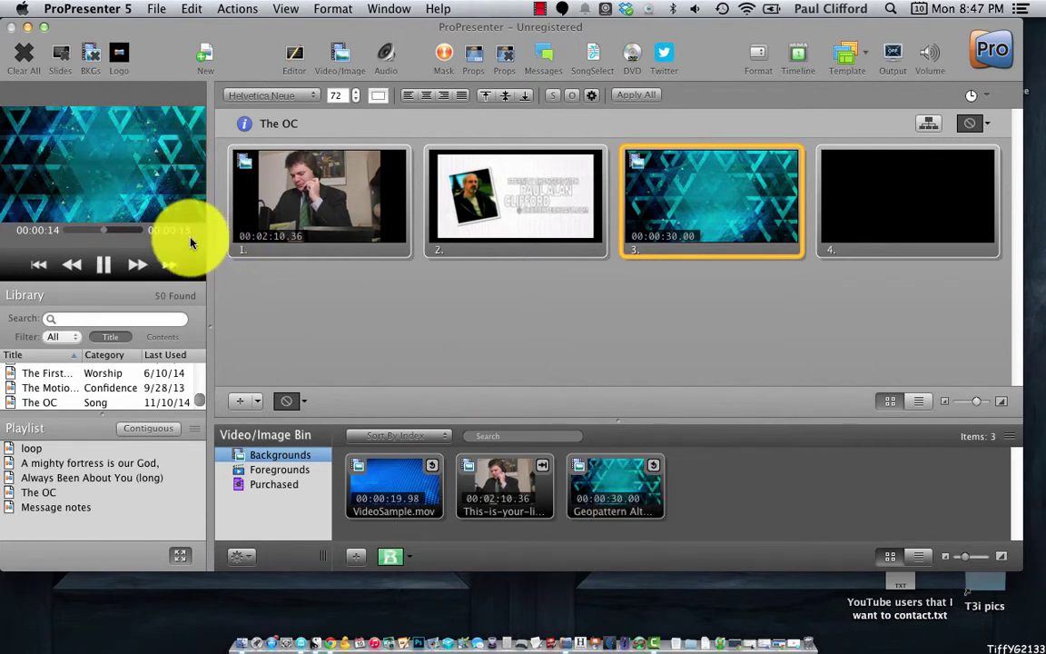
pyautogui.rightClick(621, 491)
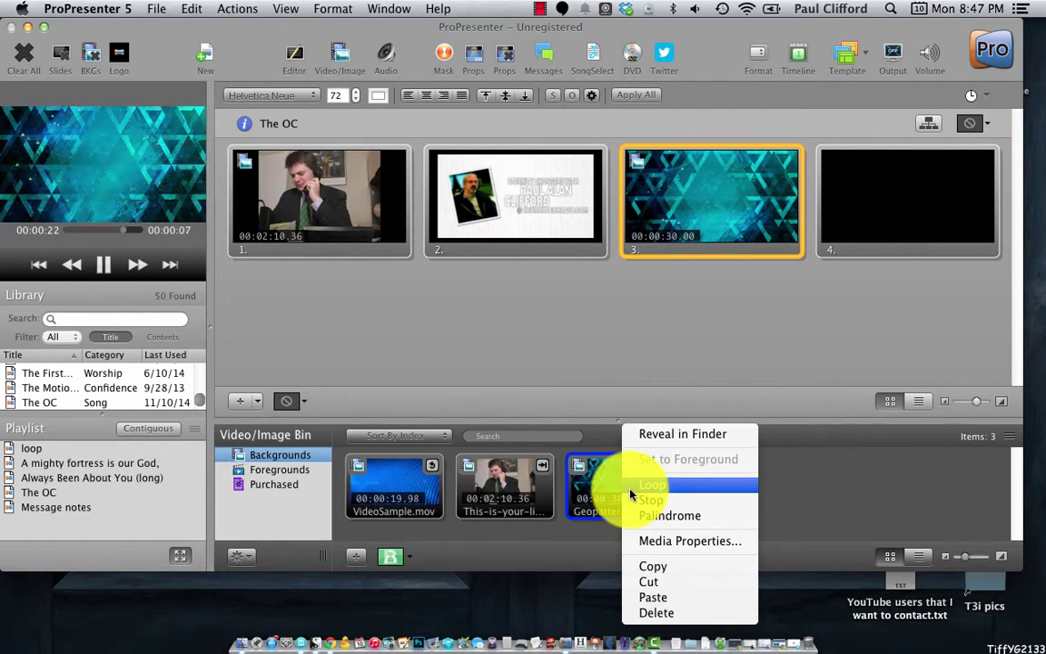
pyautogui.click(638, 541)
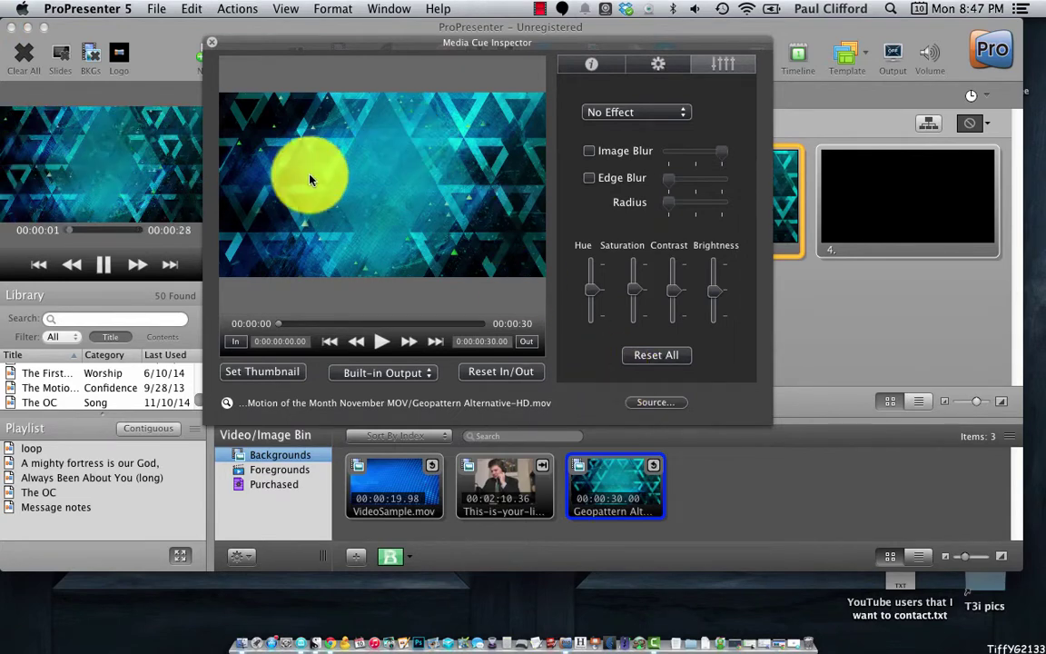
pyautogui.click(643, 72)
pyautogui.click(652, 56)
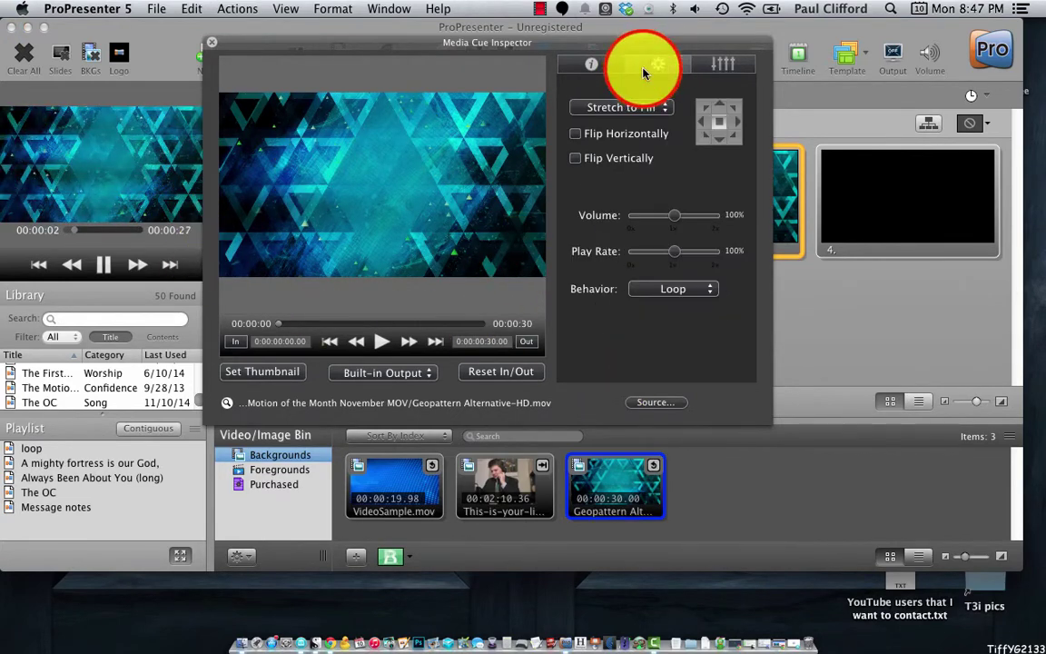
# Try play rates of 33% and 0% in the playing preview, then set 200%
pyautogui.click(679, 257)
pyautogui.moveTo(680, 257); pyautogui.dragTo(650, 254)
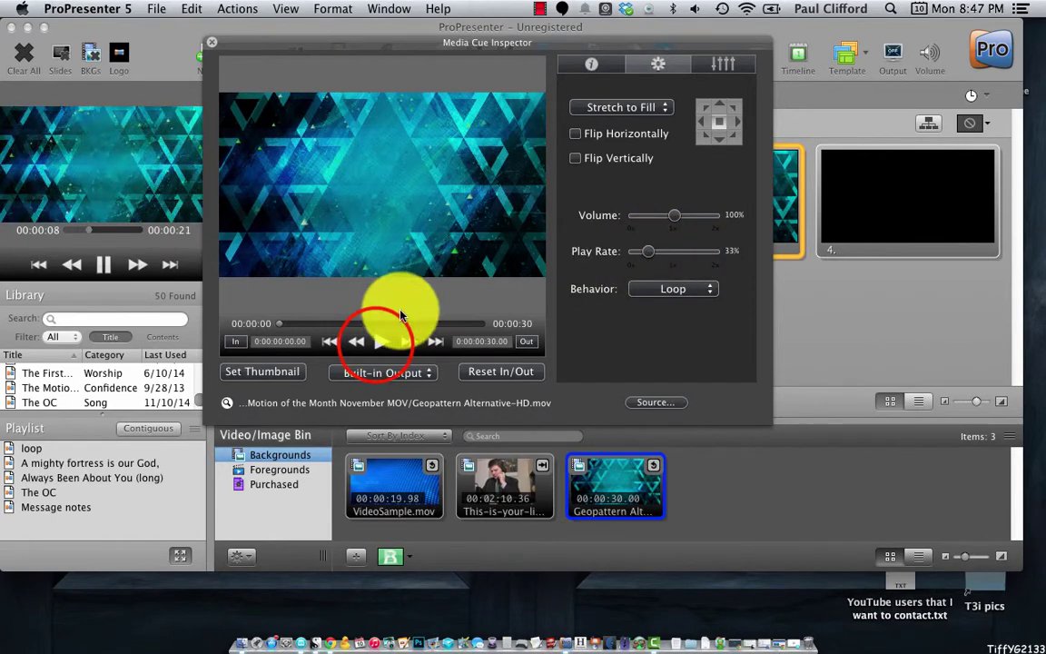
pyautogui.click(380, 342)
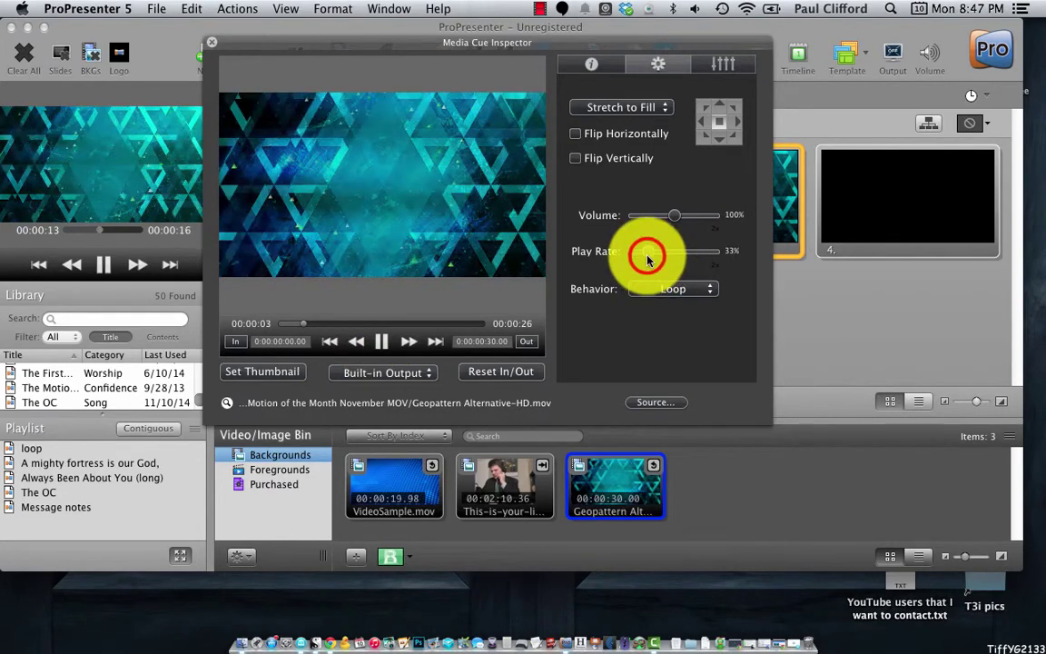
pyautogui.moveTo(636, 257)
pyautogui.mouseDown()
pyautogui.moveTo(622, 254)
pyautogui.moveTo(595, 286)
pyautogui.moveTo(625, 266)
pyautogui.mouseUp()
pyautogui.click(410, 343)
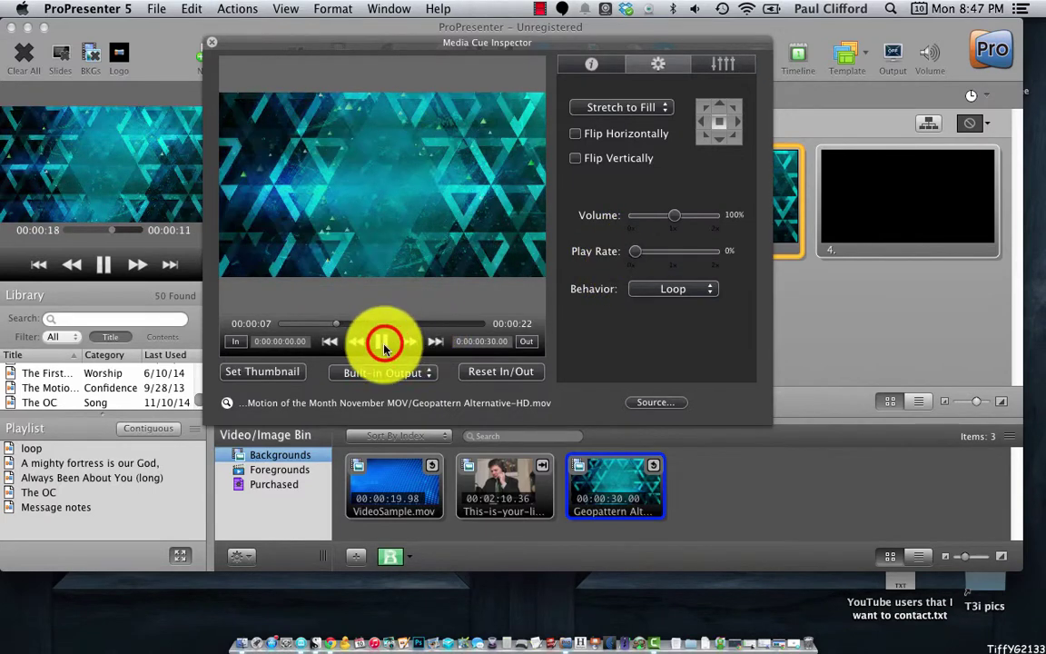
pyautogui.click(382, 343)
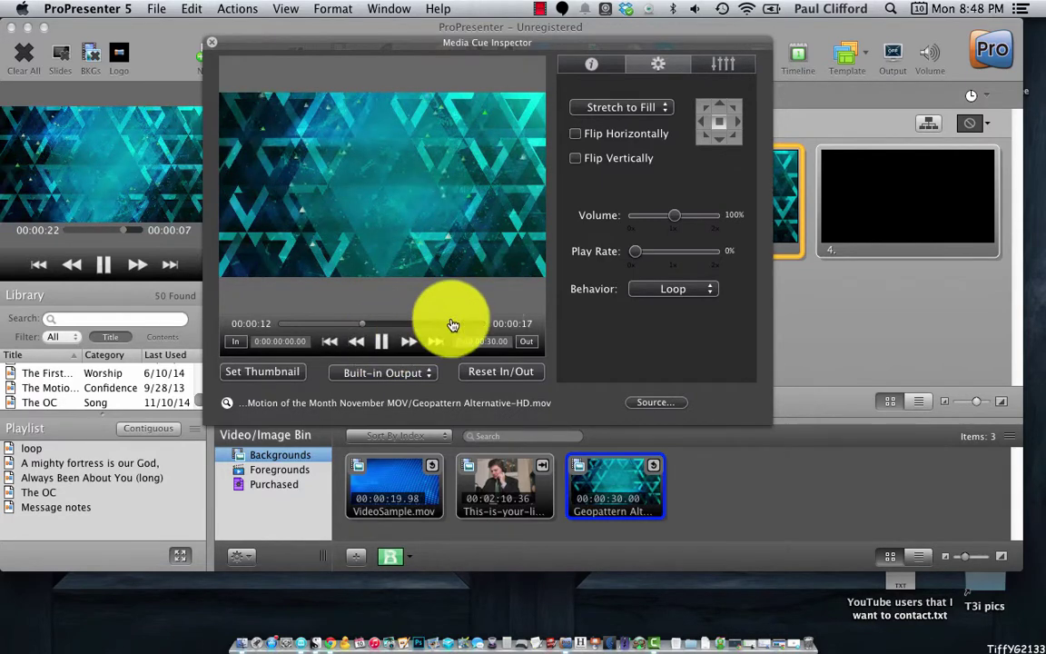
pyautogui.moveTo(636, 255); pyautogui.dragTo(726, 262)
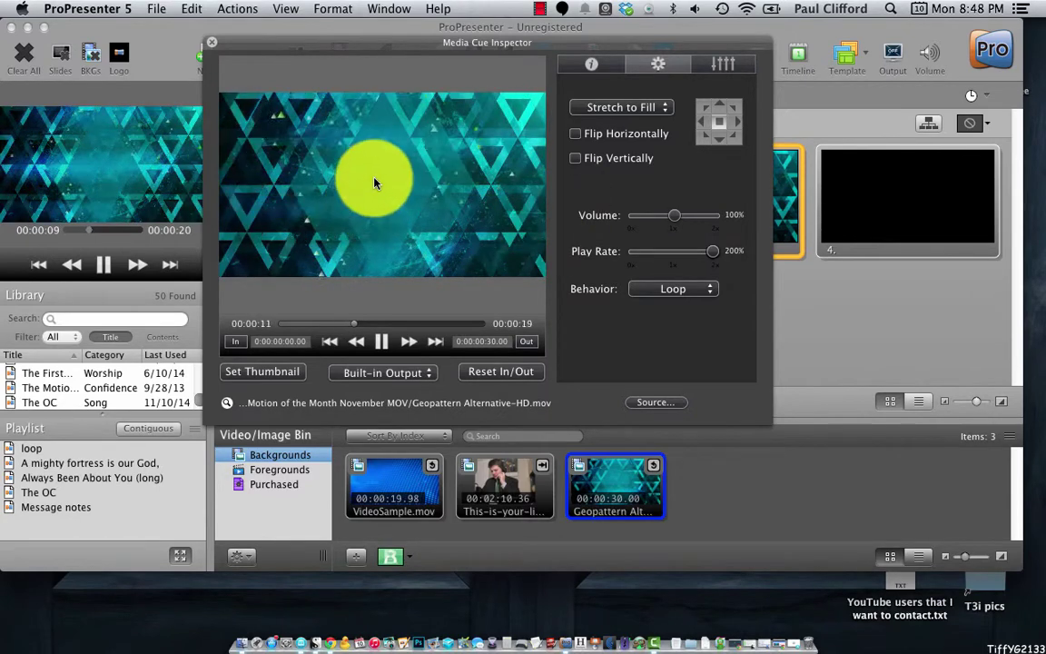
# Pause the preview and apply a Sepia Tone effect from the visual effects settings
pyautogui.click(383, 343)
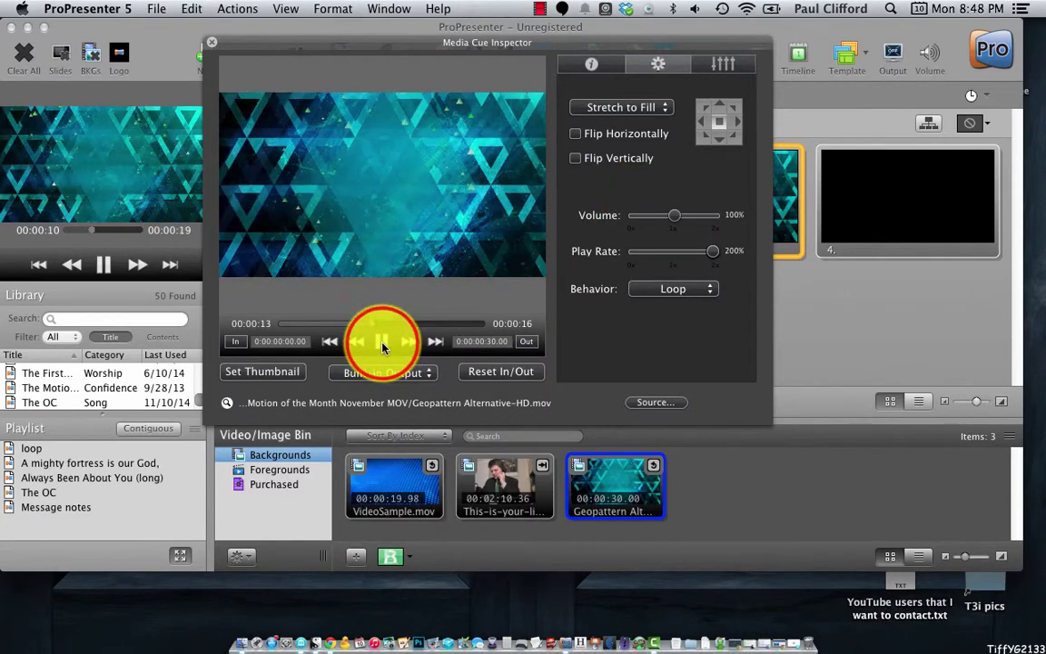
pyautogui.click(722, 64)
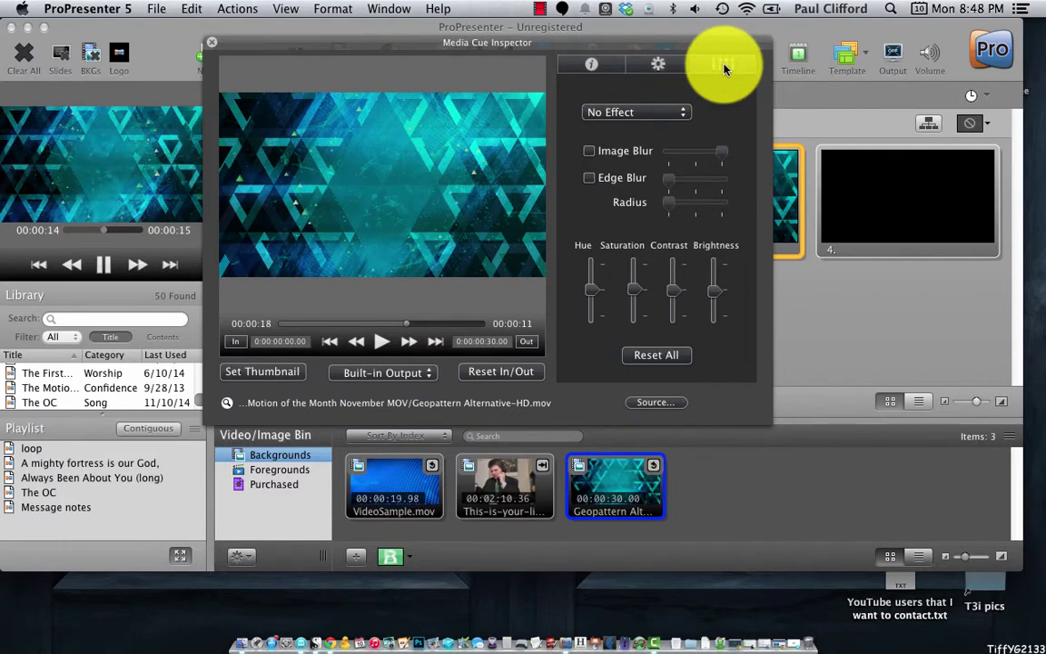
pyautogui.click(684, 118)
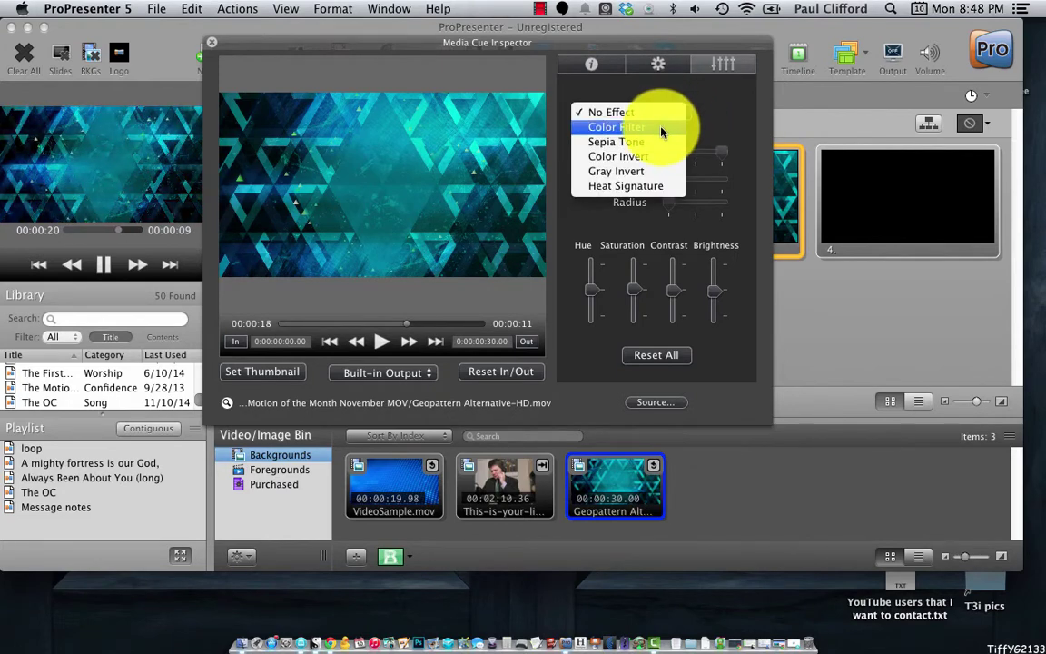
pyautogui.click(660, 141)
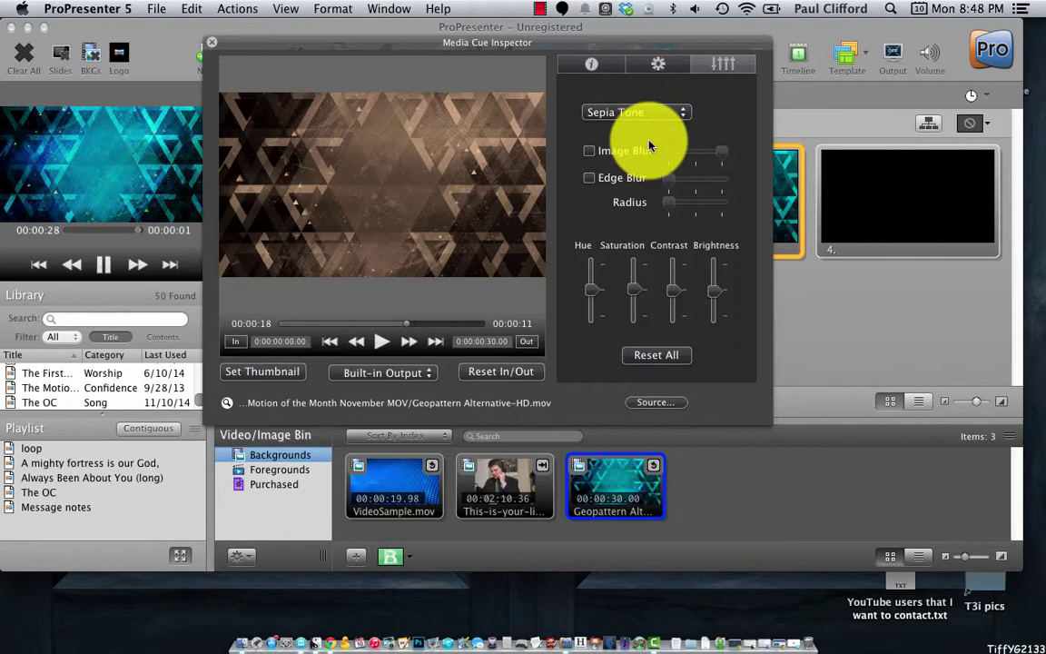
pyautogui.click(684, 114)
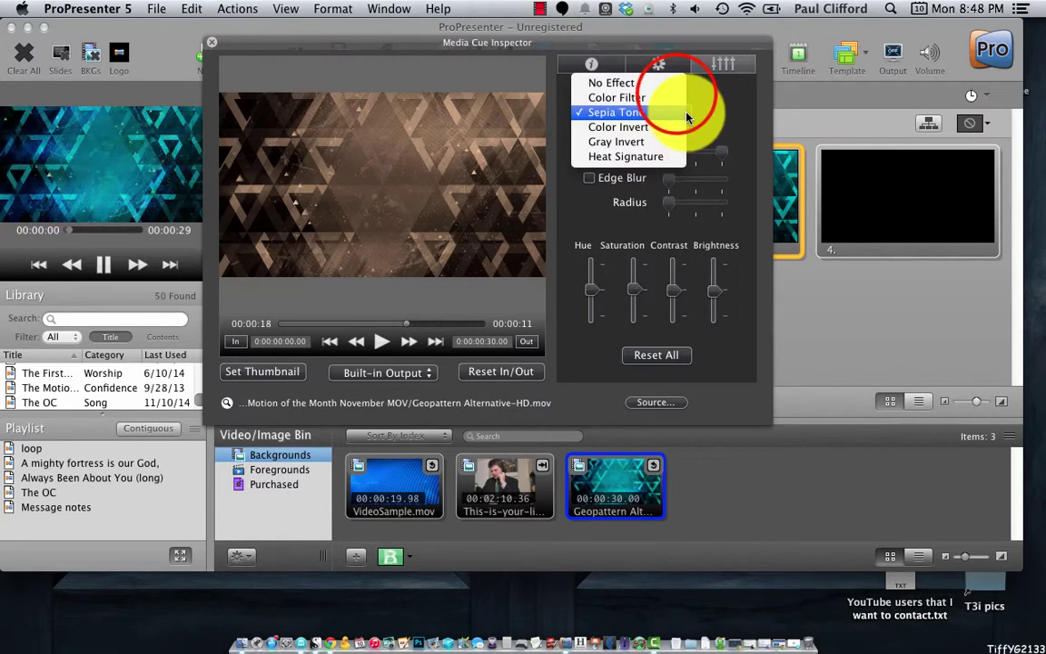
# Replace Sepia Tone with a brown Color Filter and lower its saturation slightly
pyautogui.click(676, 98)
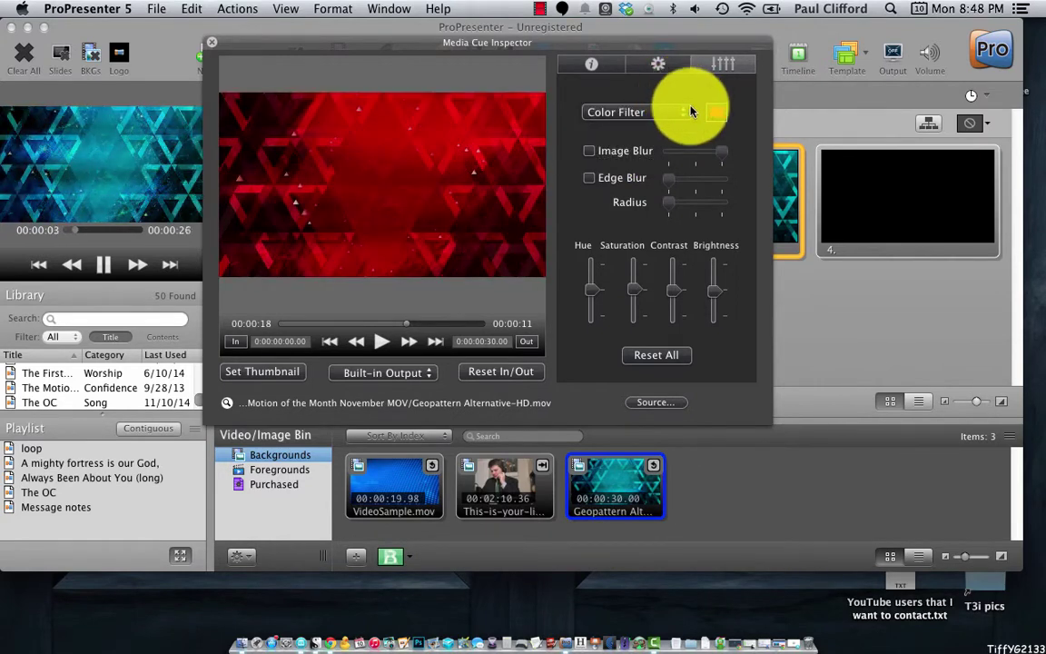
pyautogui.click(705, 114)
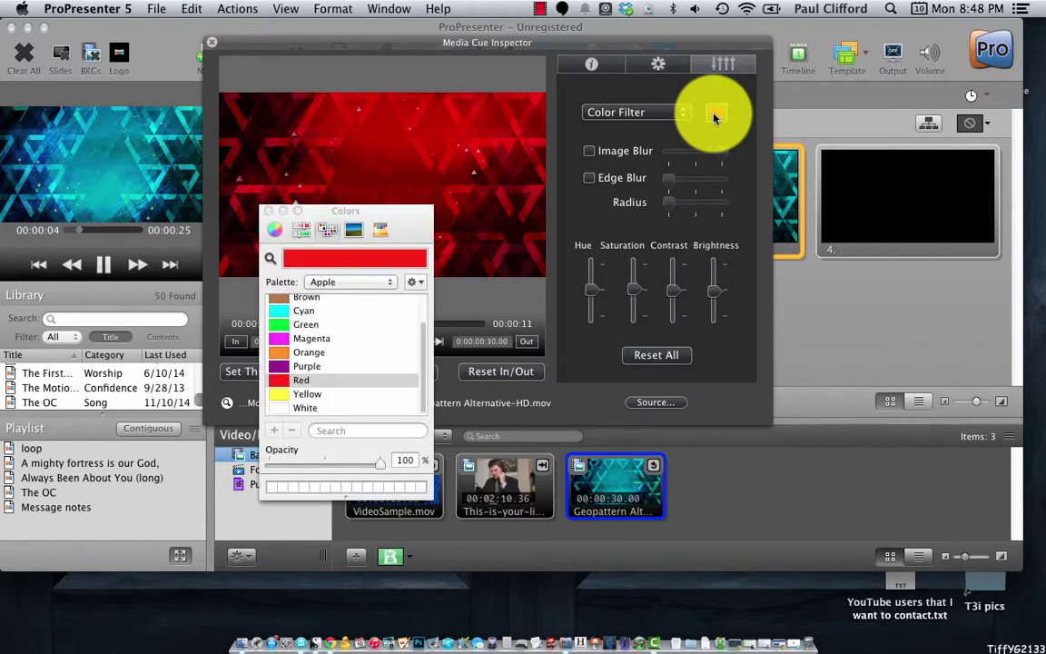
pyautogui.click(298, 303)
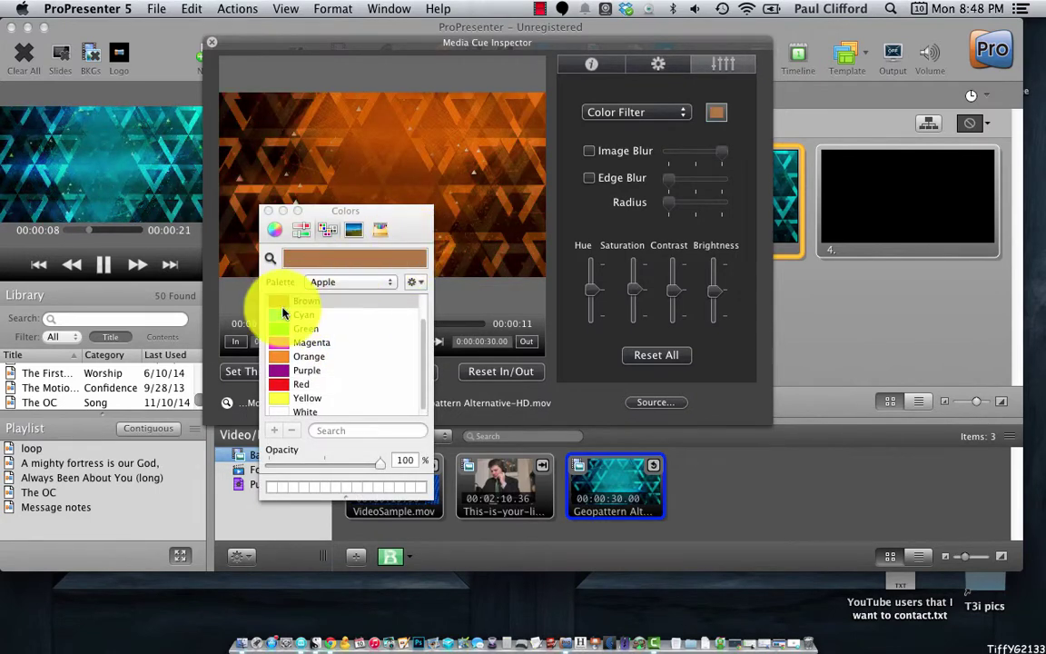
pyautogui.click(273, 225)
pyautogui.click(269, 210)
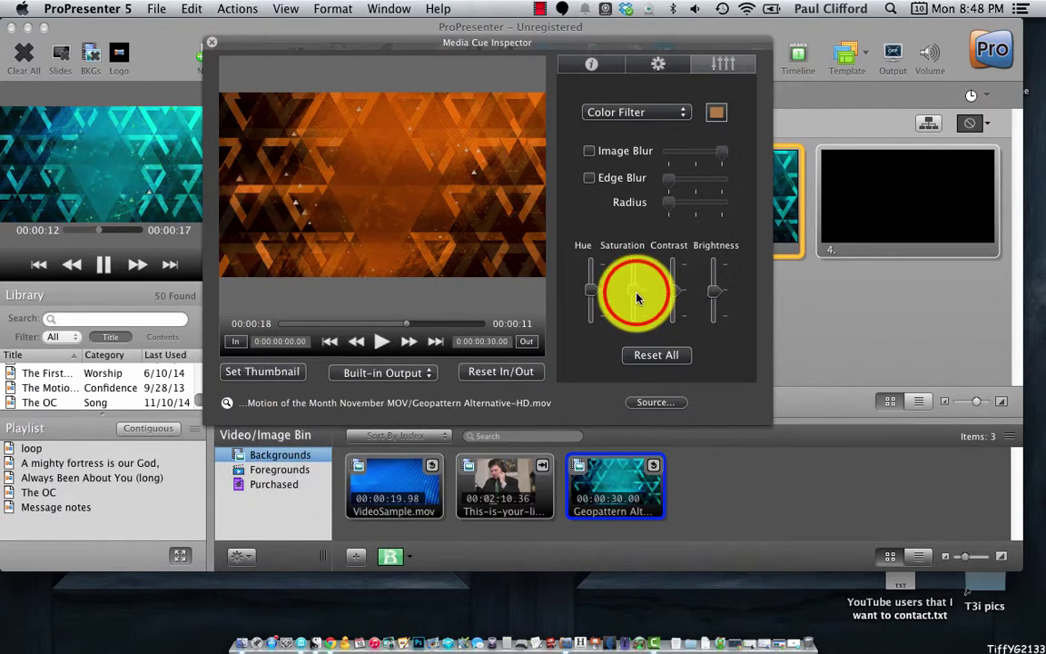
pyautogui.moveTo(637, 299); pyautogui.dragTo(636, 307)
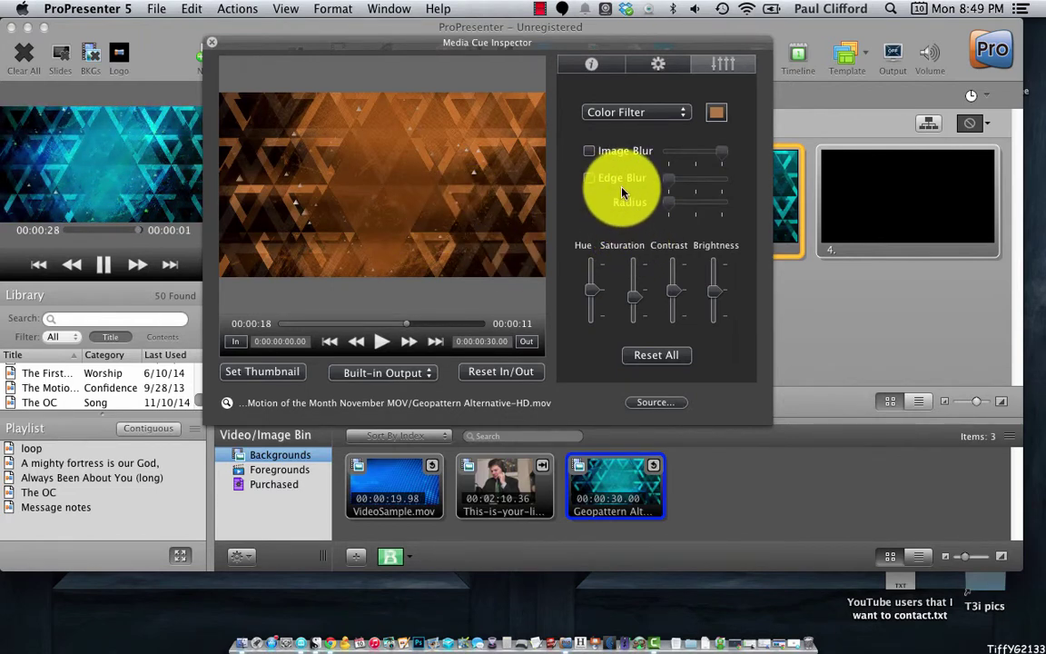
# Preview Image Blur on the playing clip, then switch to Edge Blur instead
pyautogui.click(589, 152)
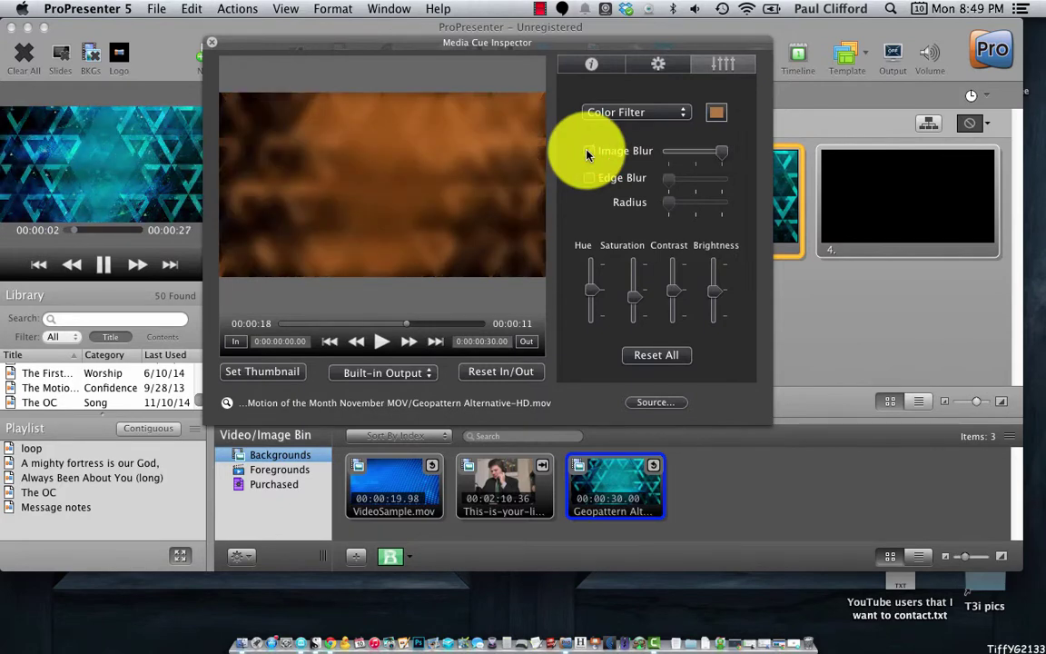
pyautogui.click(376, 343)
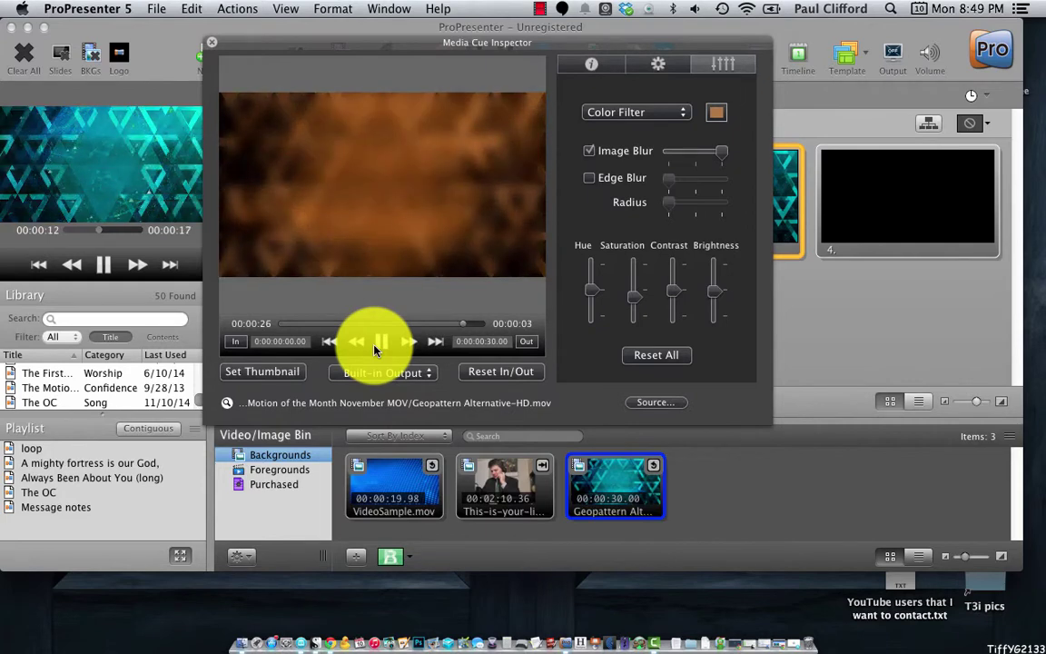
pyautogui.click(590, 179)
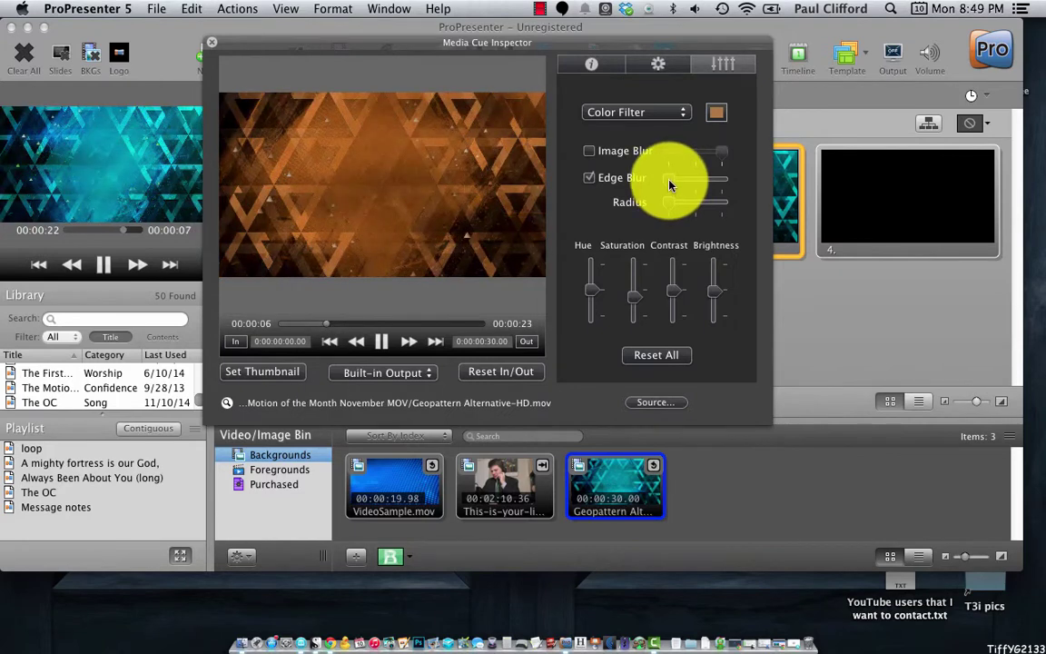
# Raise the Edge Blur amount almost to maximum and increase its radius, then fine-tune both
pyautogui.click(669, 185)
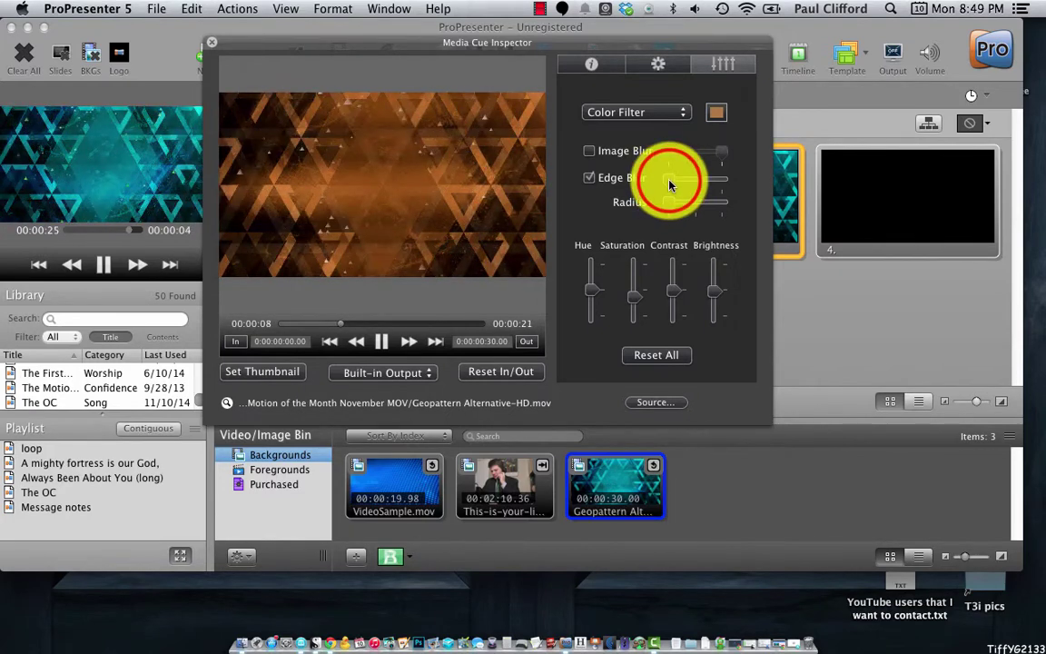
pyautogui.moveTo(669, 185); pyautogui.dragTo(733, 185)
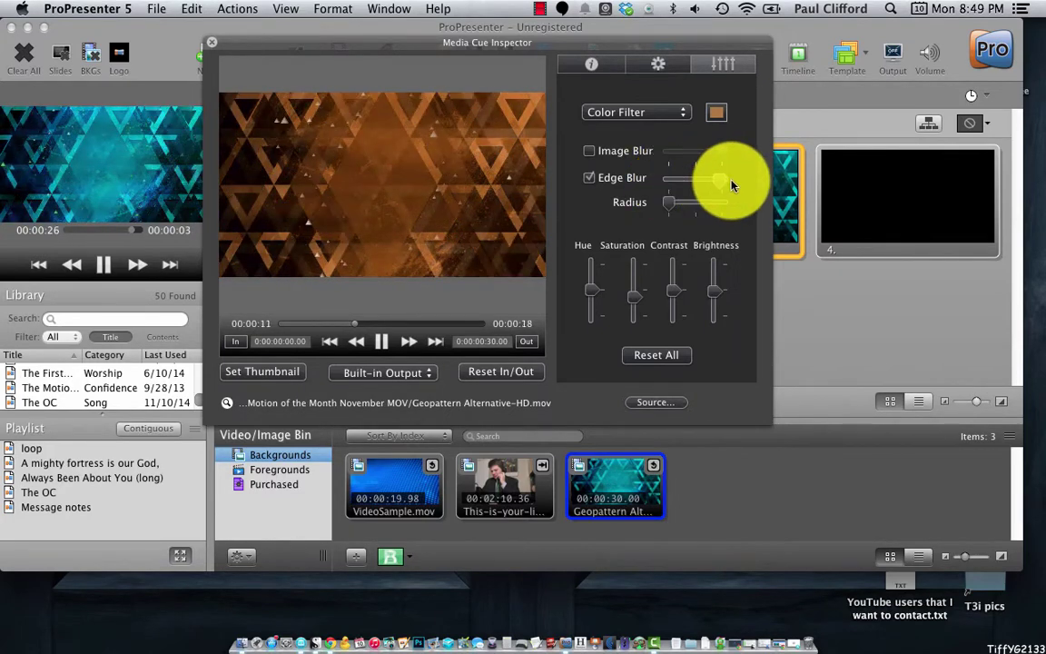
pyautogui.click(670, 202)
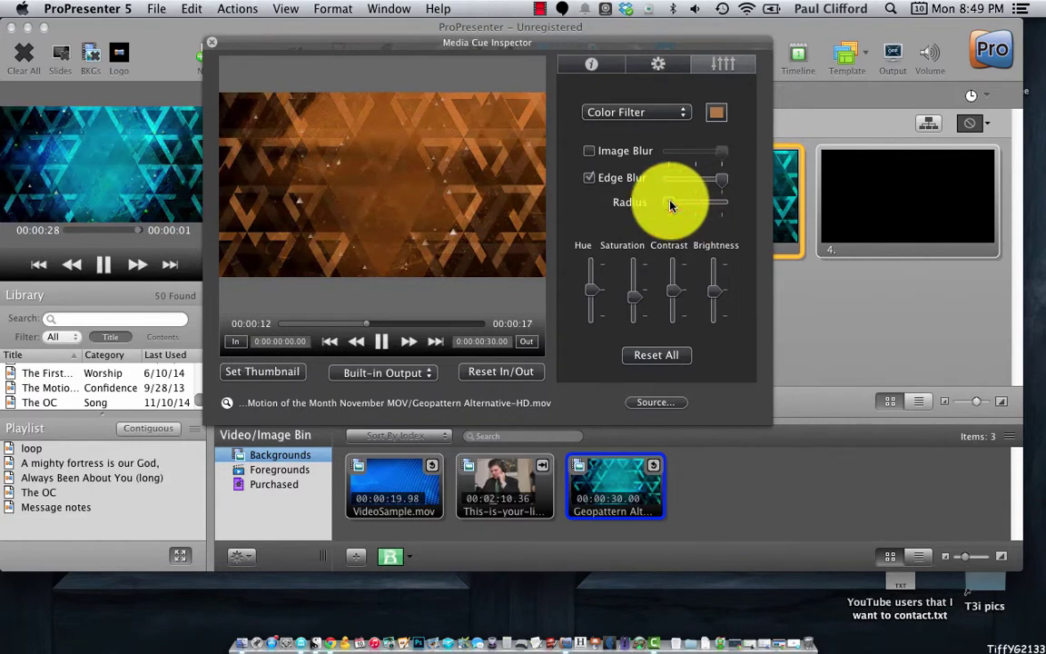
pyautogui.moveTo(670, 206); pyautogui.dragTo(719, 177)
pyautogui.click(498, 192)
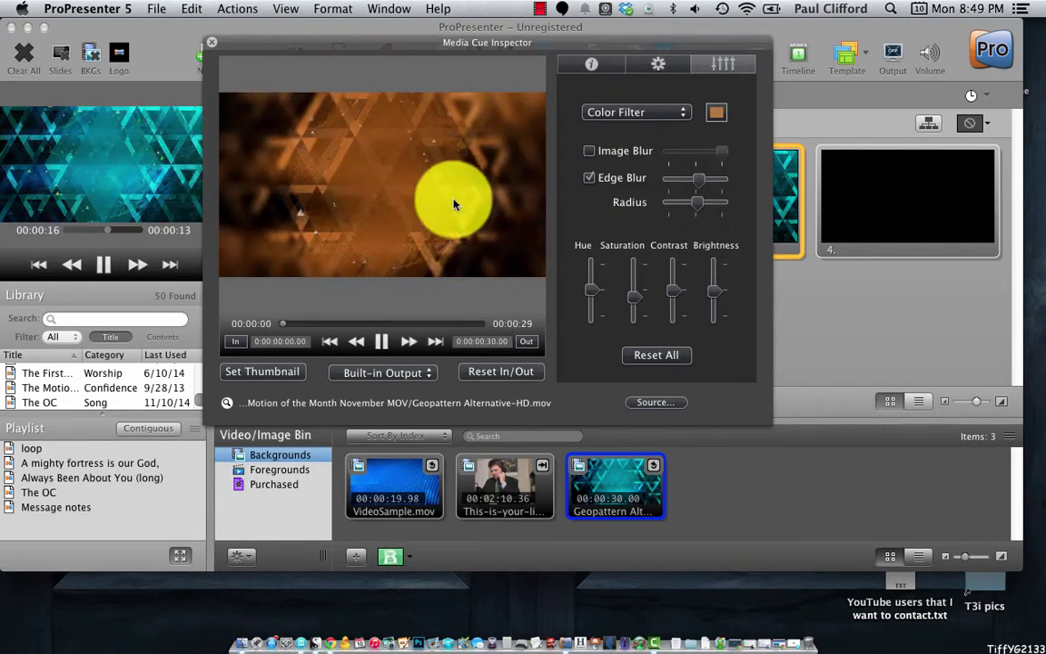
pyautogui.moveTo(697, 203)
pyautogui.mouseDown()
pyautogui.moveTo(676, 216)
pyautogui.moveTo(700, 199)
pyautogui.moveTo(715, 211)
pyautogui.mouseUp()
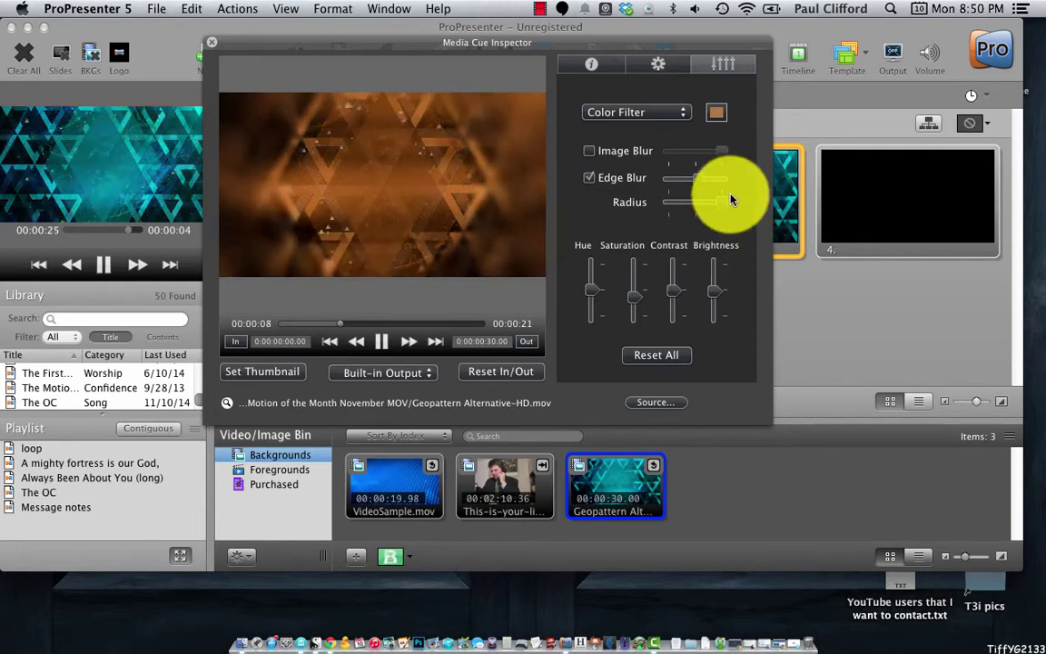
pyautogui.moveTo(696, 180); pyautogui.dragTo(703, 188)
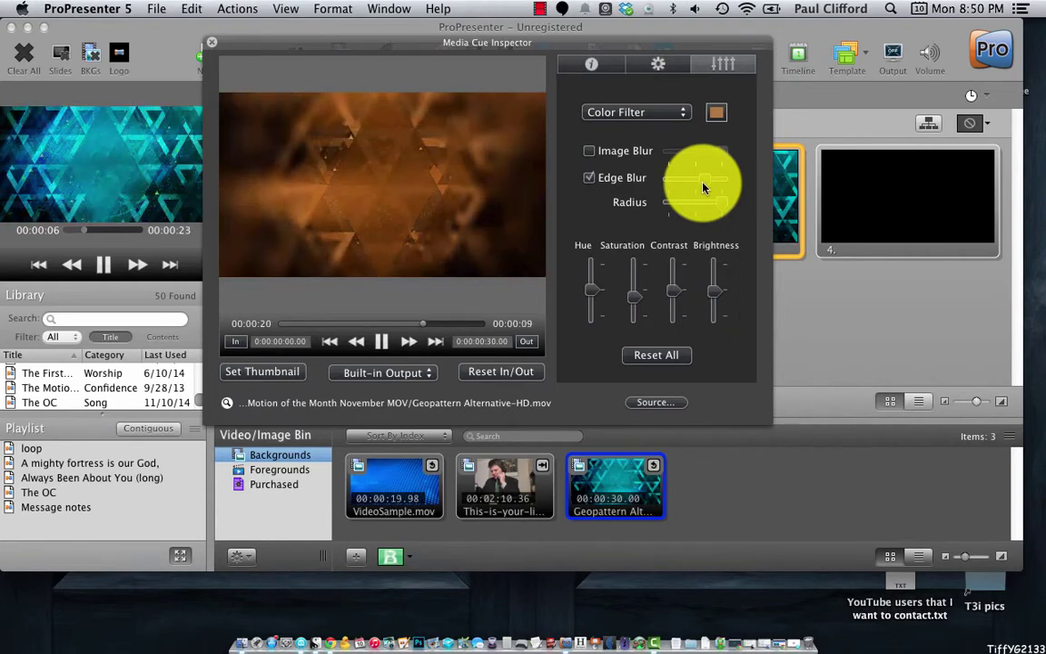
# Change the Color Filter to green and raise its saturation
pyautogui.click(718, 111)
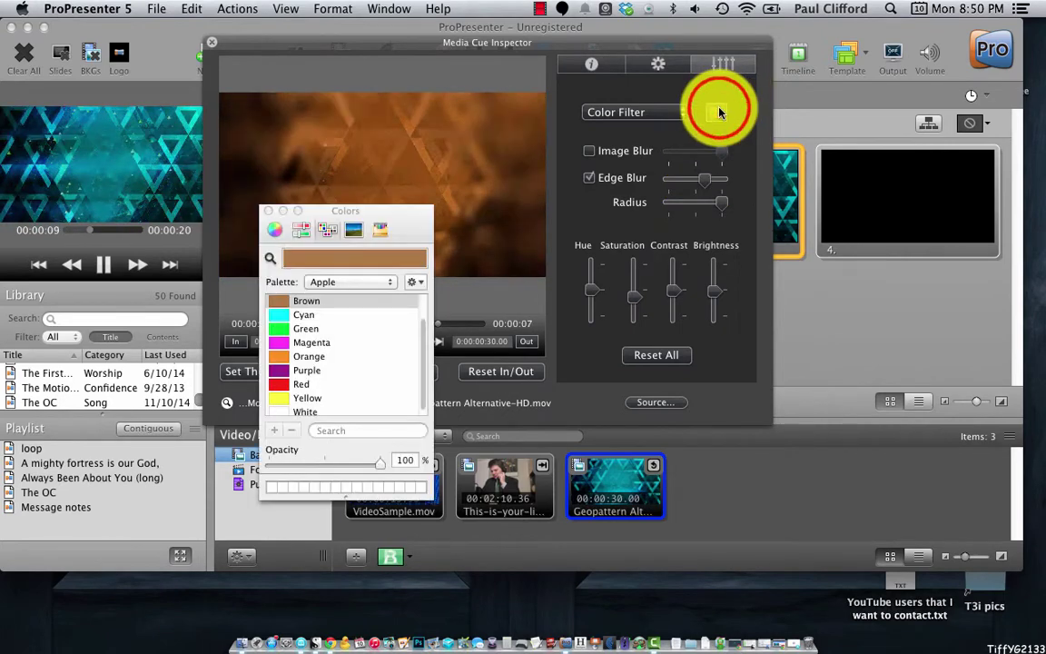
pyautogui.click(272, 328)
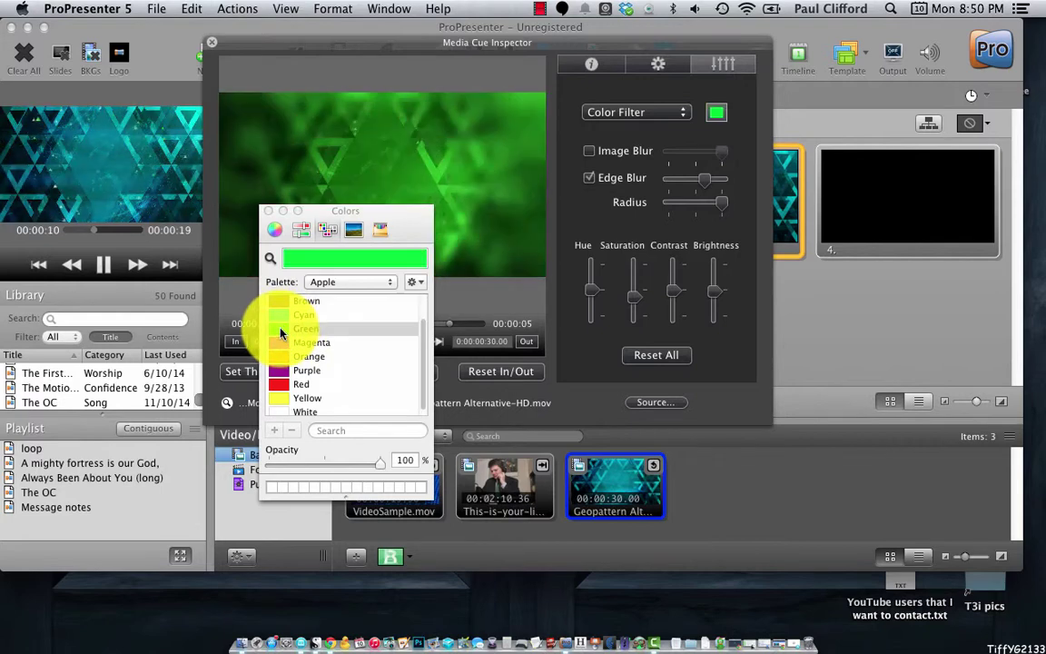
pyautogui.click(269, 211)
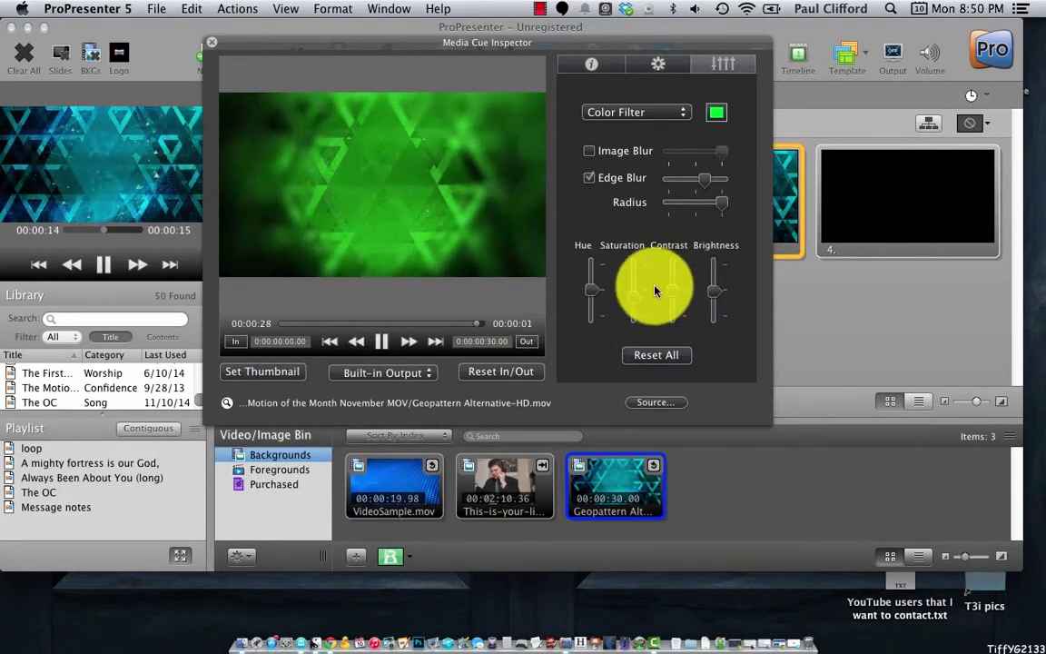
pyautogui.moveTo(632, 293)
pyautogui.mouseDown()
pyautogui.moveTo(639, 265)
pyautogui.moveTo(638, 274)
pyautogui.mouseUp()
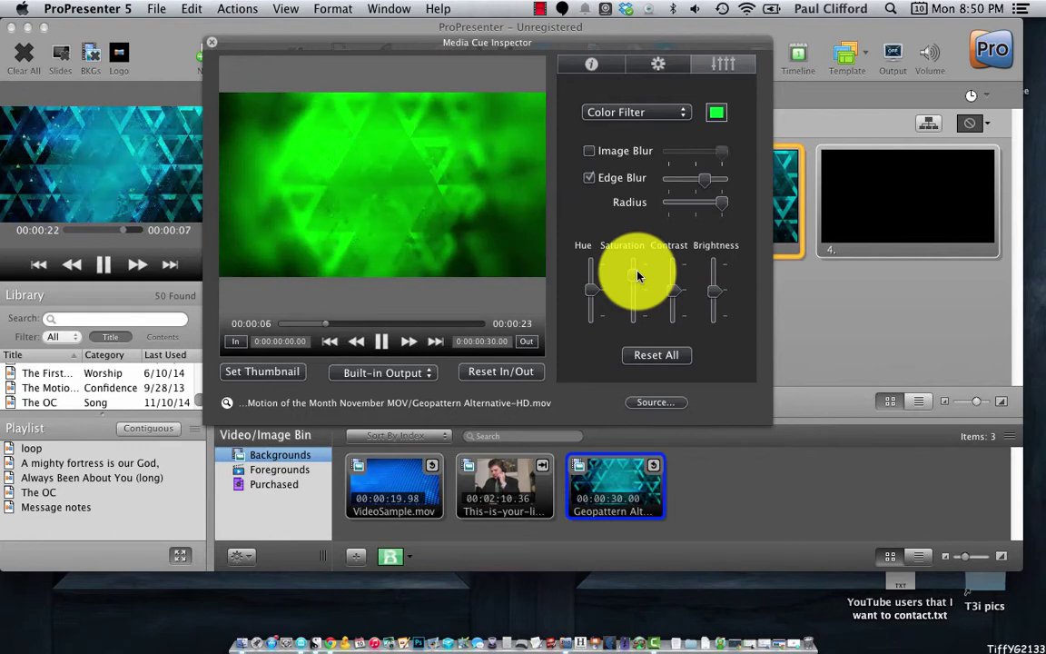
# Turn off Edge Blur and enable Flip Vertically in the clip's layout properties
pyautogui.click(590, 179)
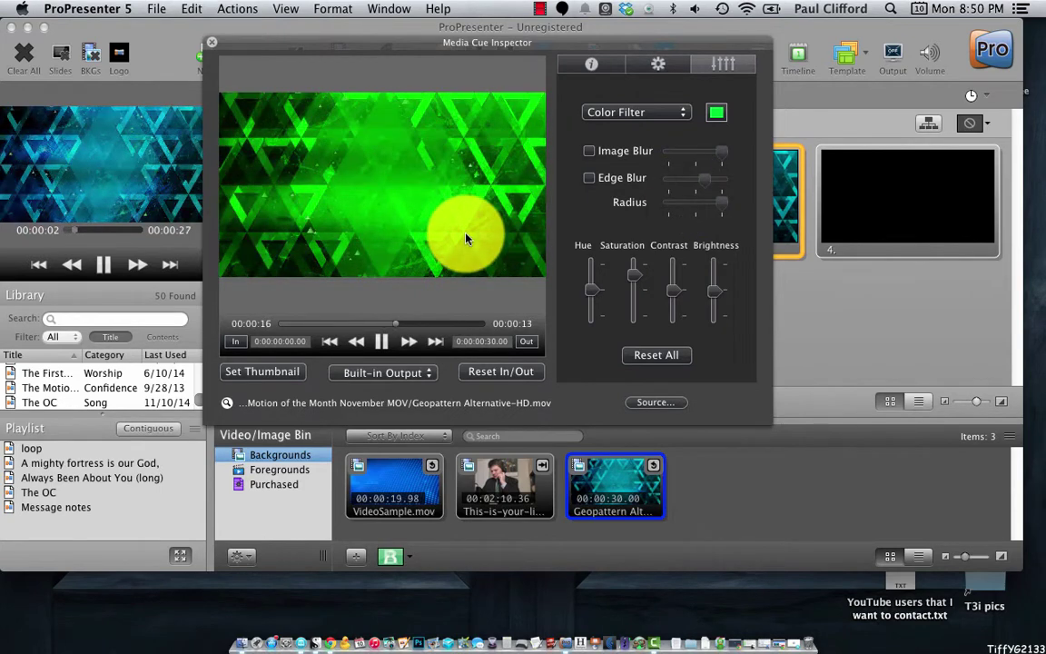
pyautogui.click(661, 63)
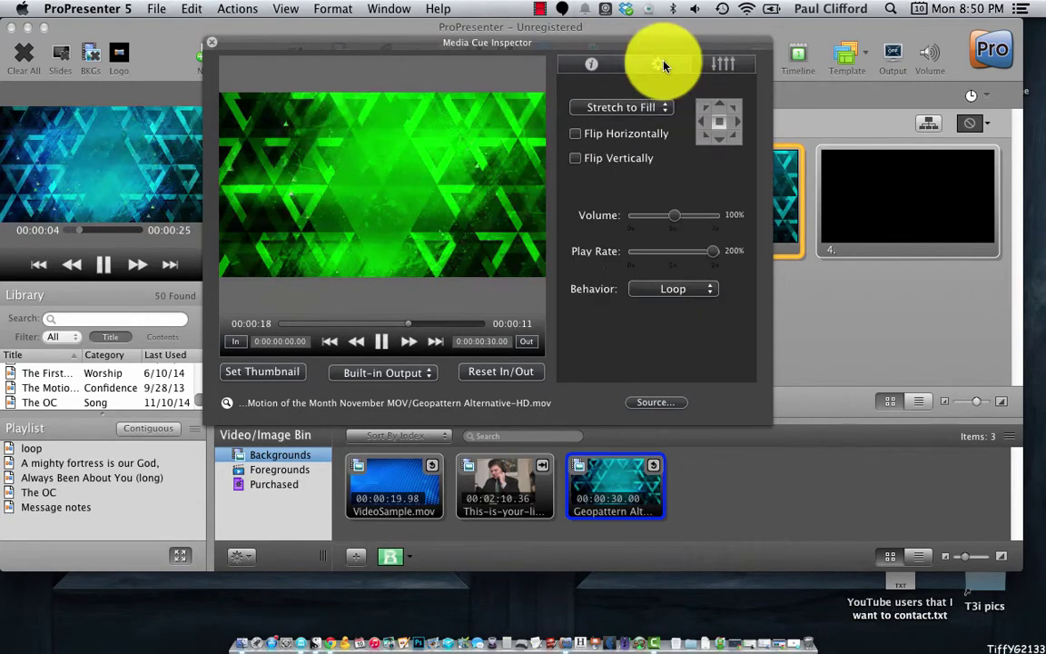
pyautogui.click(576, 161)
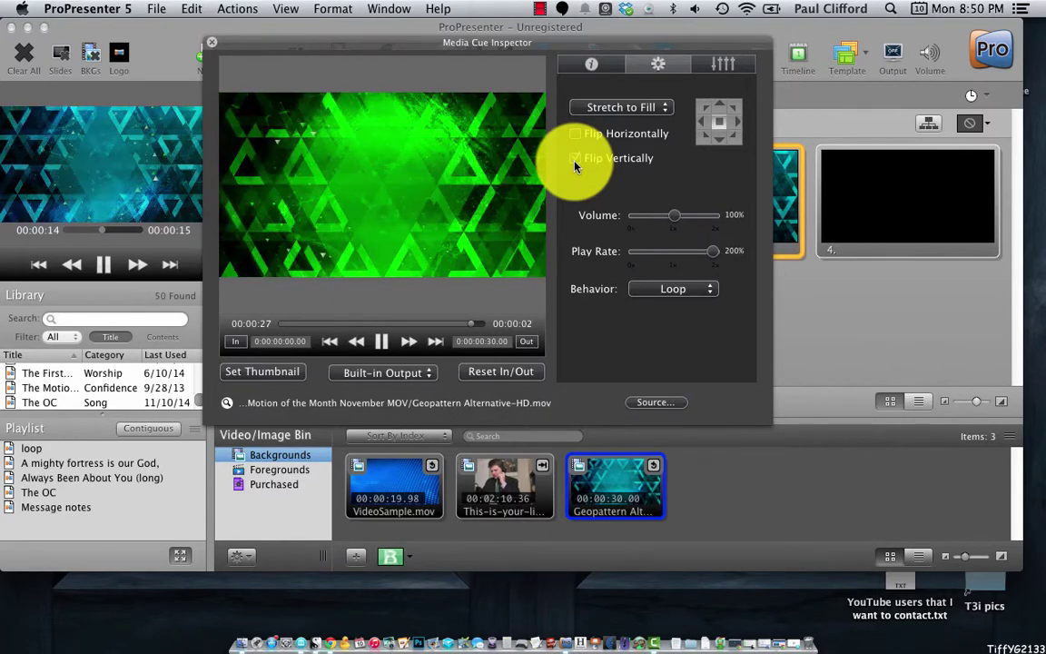
pyautogui.click(575, 160)
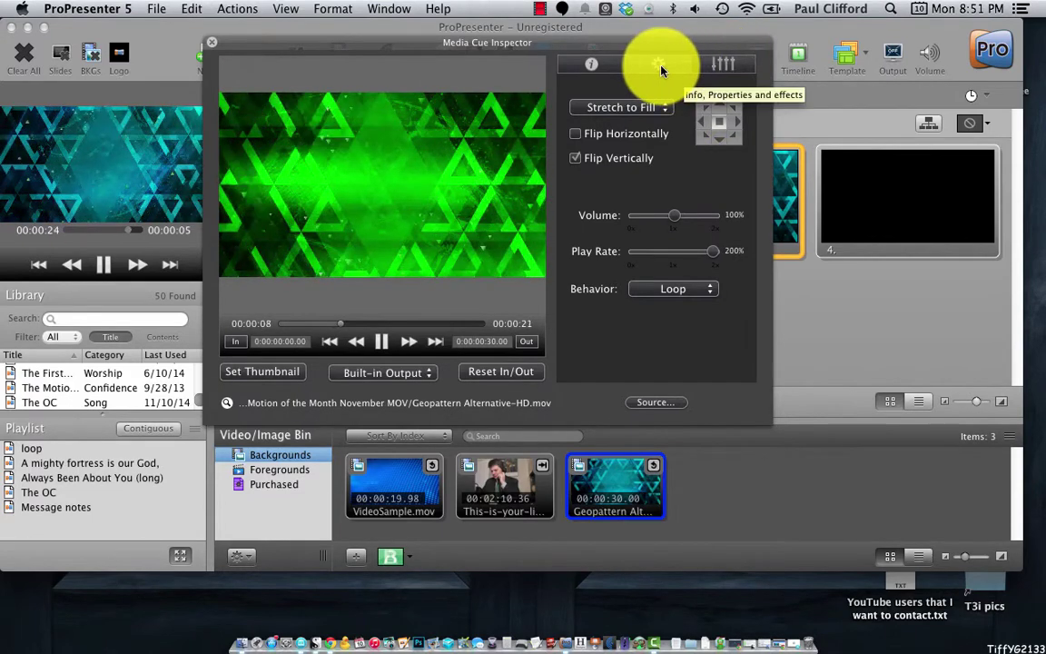
# Change the Color Filter to red, lower its saturation, and shift the hue toward magenta
pyautogui.click(723, 65)
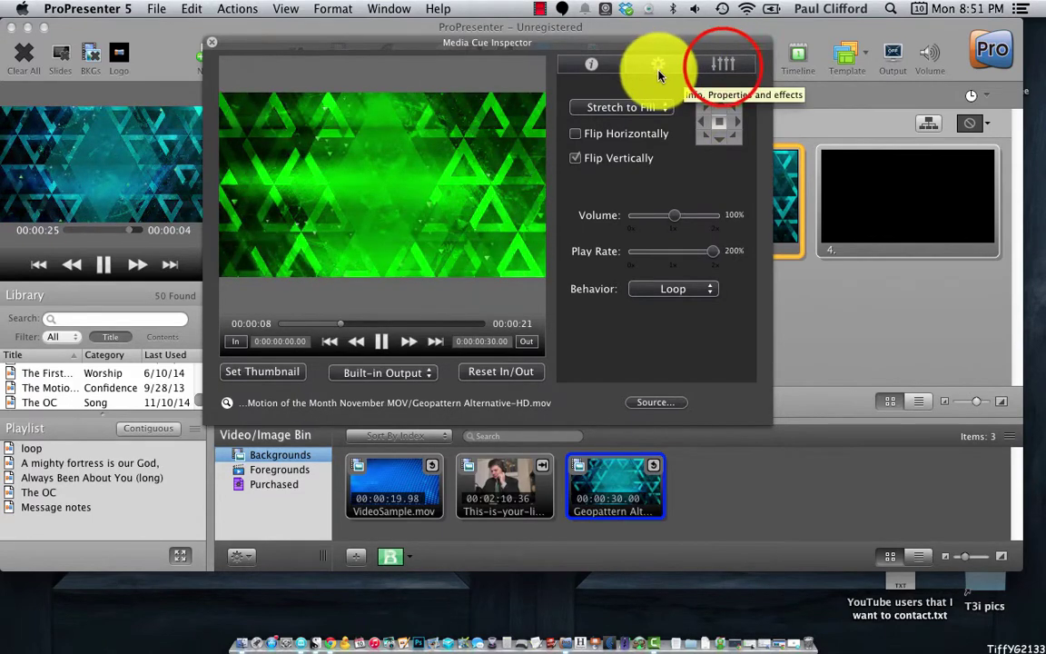
pyautogui.click(724, 66)
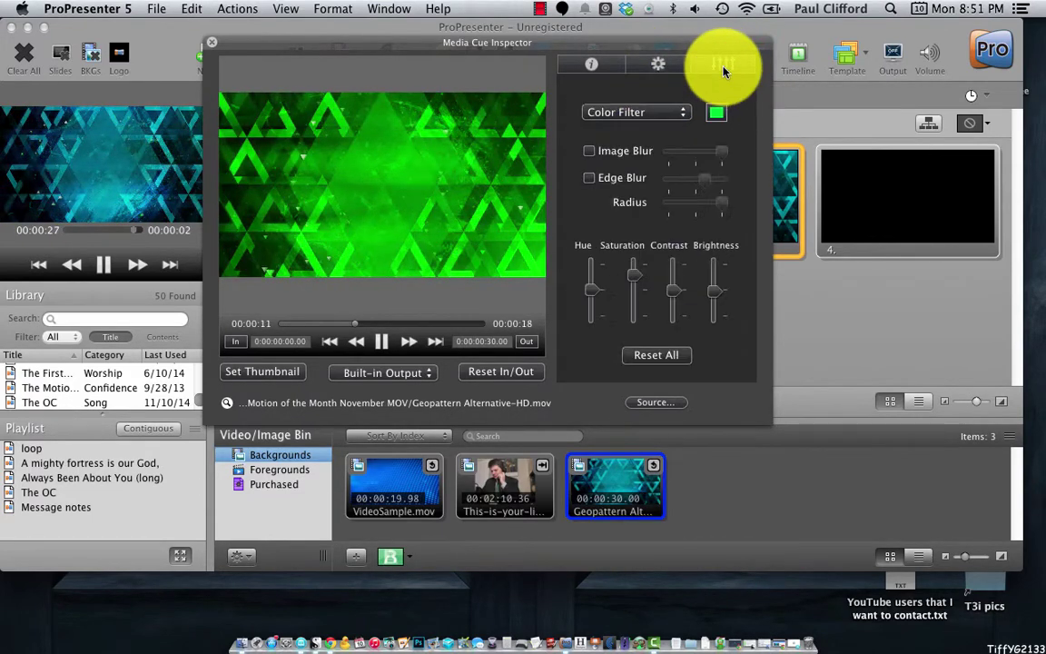
pyautogui.click(708, 112)
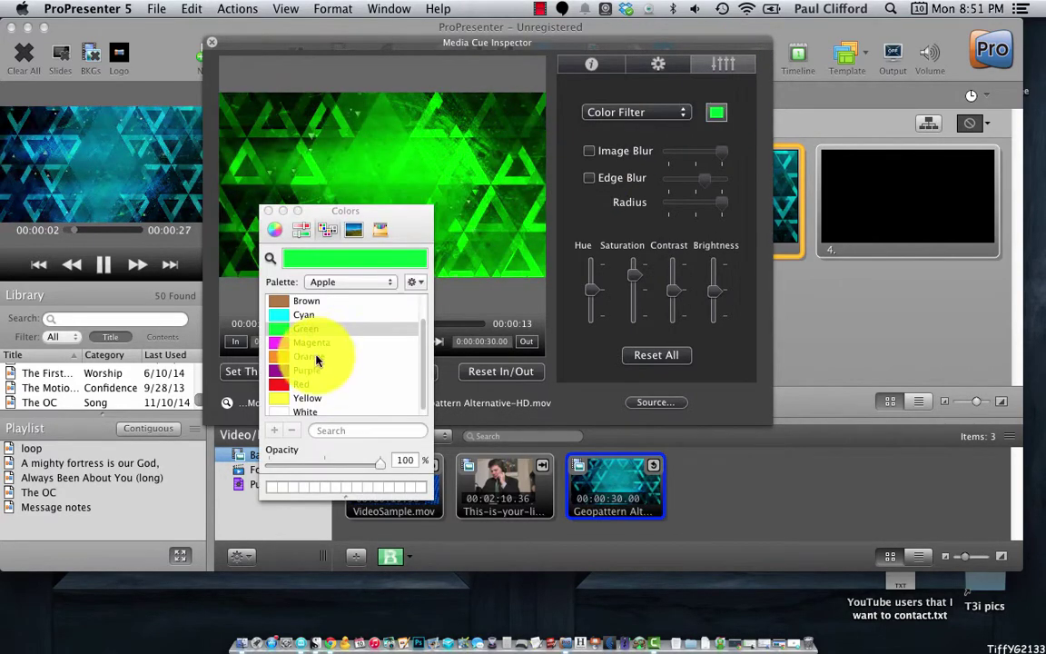
pyautogui.click(278, 385)
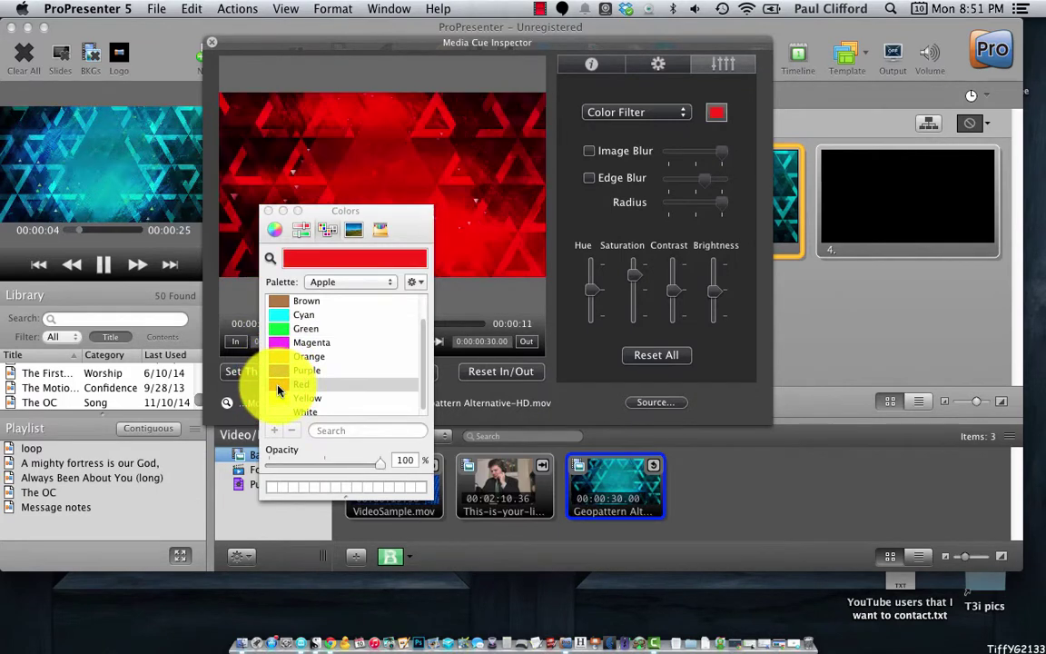
pyautogui.click(267, 212)
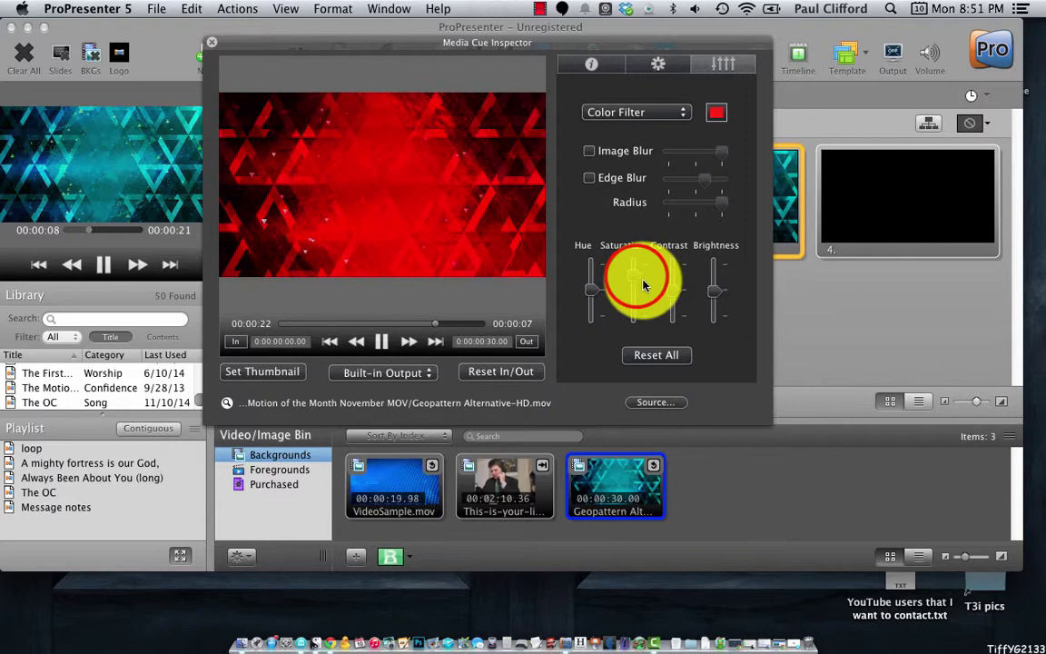
pyautogui.moveTo(643, 286)
pyautogui.mouseDown()
pyautogui.moveTo(634, 280)
pyautogui.moveTo(635, 304)
pyautogui.mouseUp()
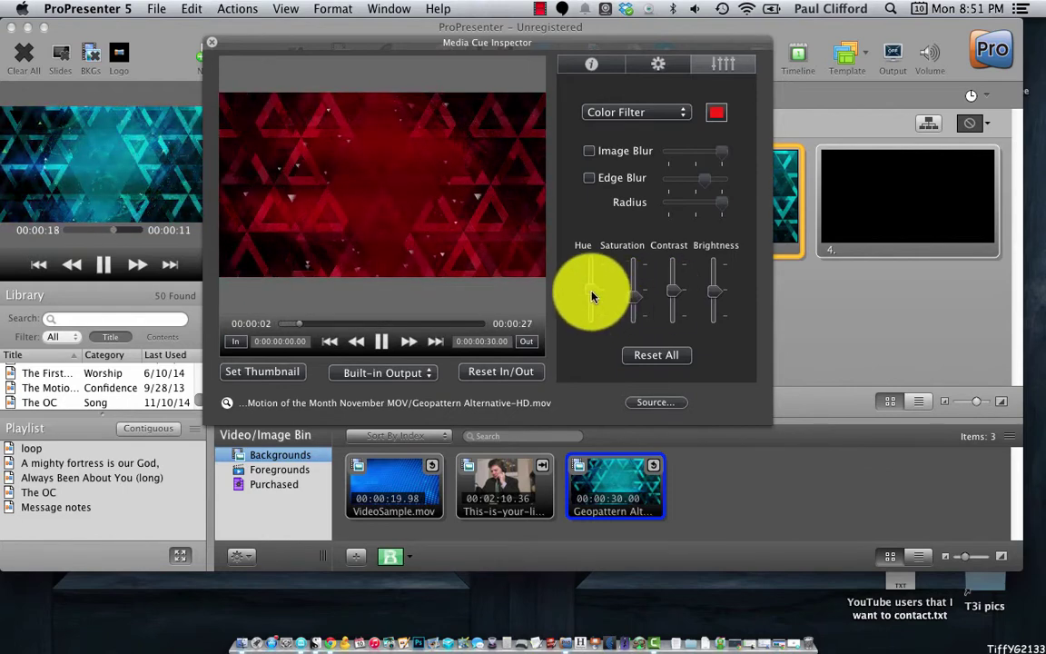
pyautogui.click(592, 296)
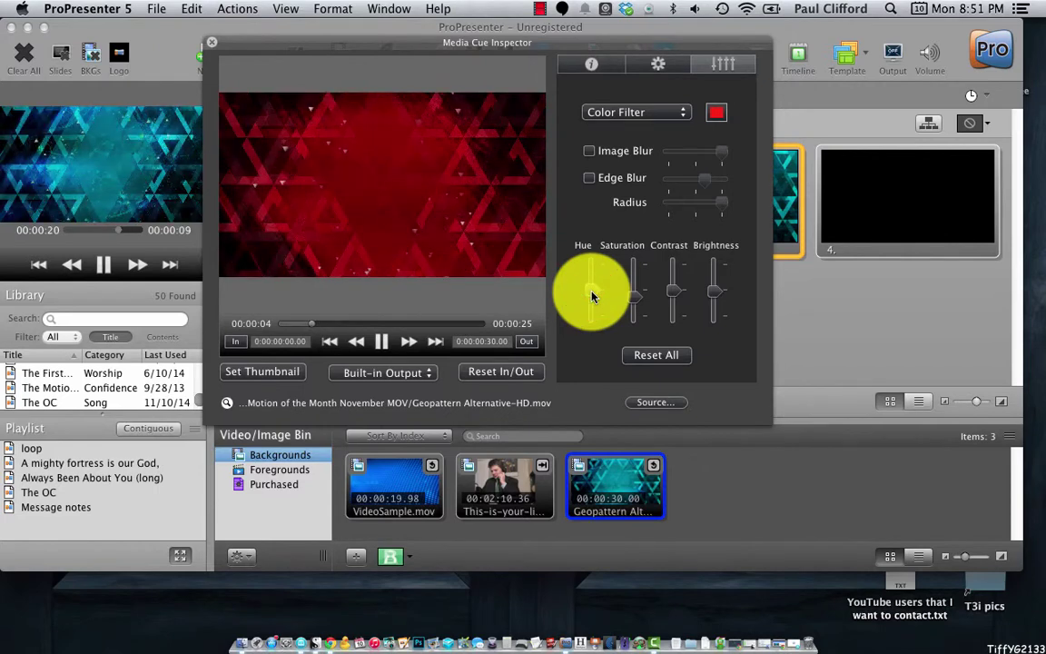
pyautogui.moveTo(592, 296); pyautogui.dragTo(592, 293)
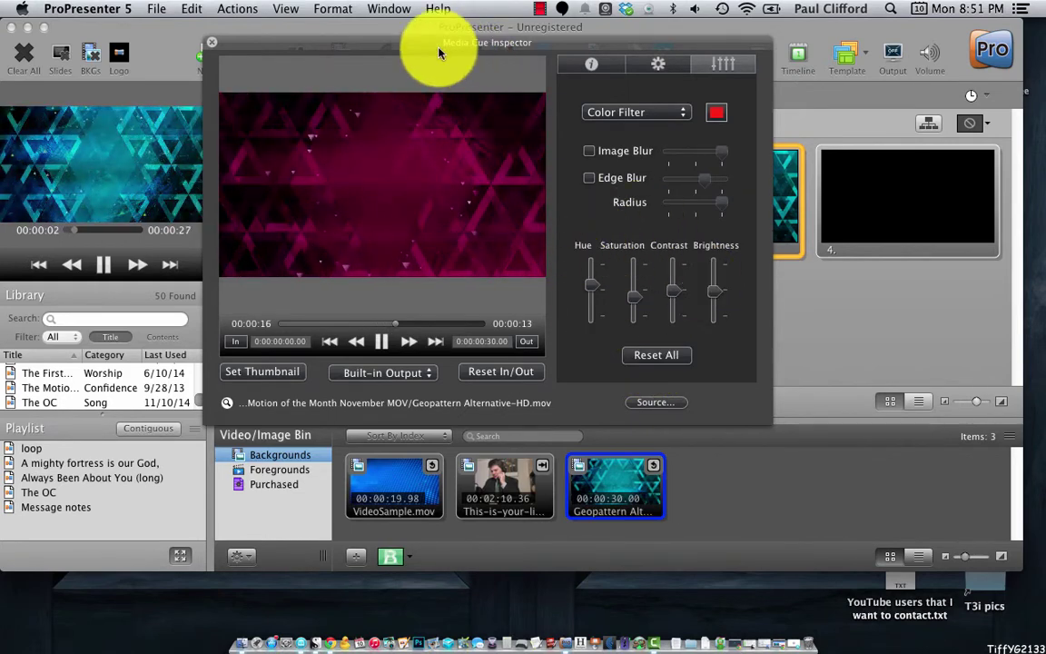
# Move the inspector window aside to uncover the slides and re-enable Edge Blur
pyautogui.moveTo(420, 47); pyautogui.dragTo(676, 50)
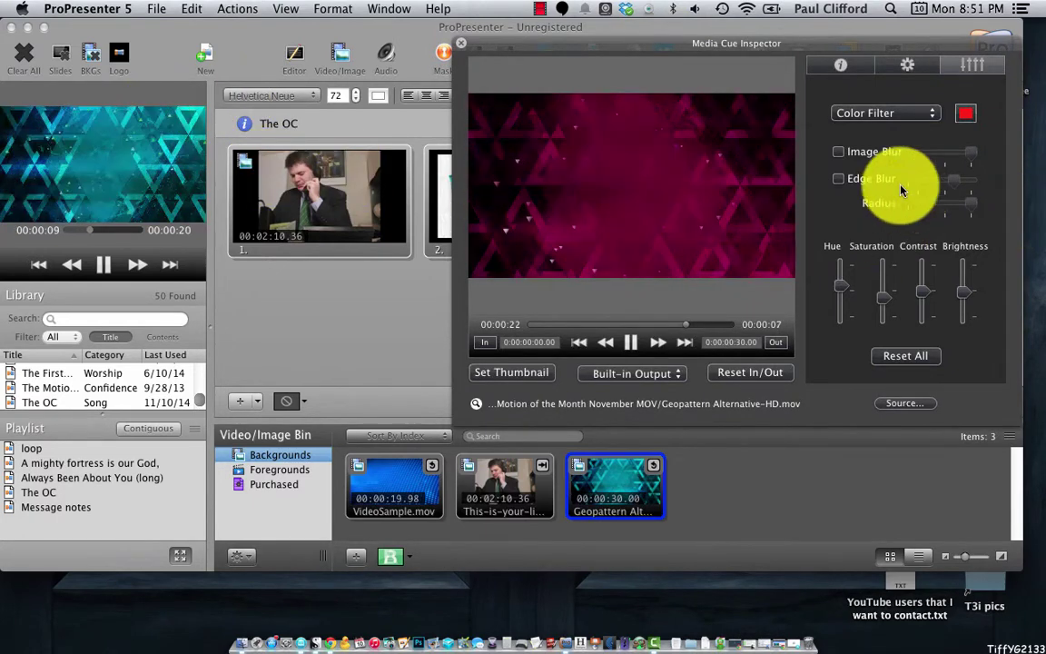
pyautogui.click(837, 179)
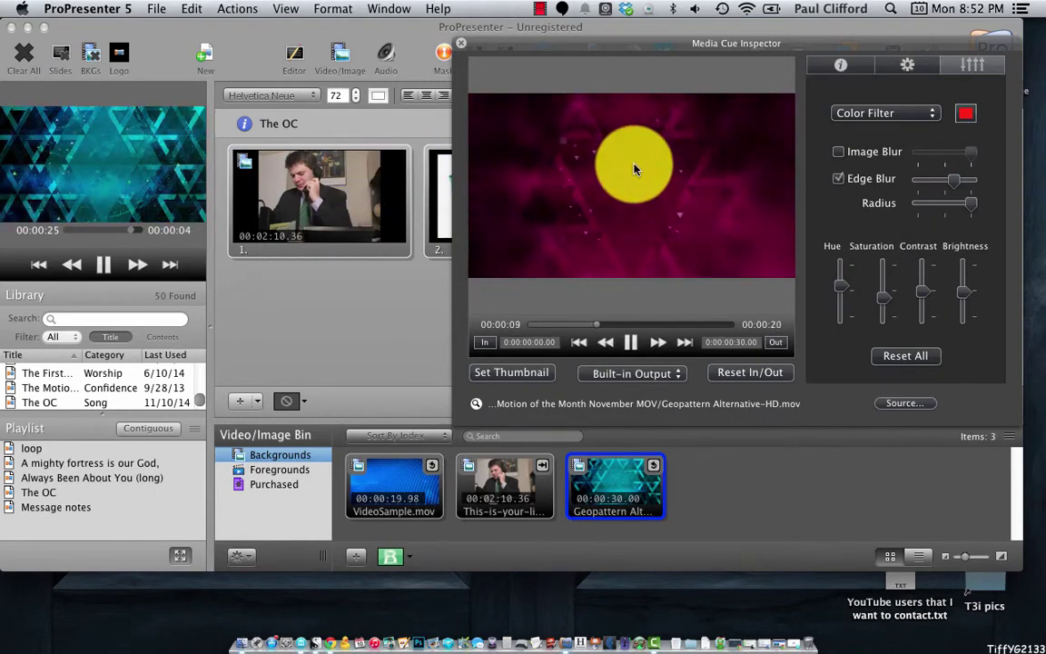
# Close the Media Cue Inspector to return to the full slide grid
pyautogui.click(461, 43)
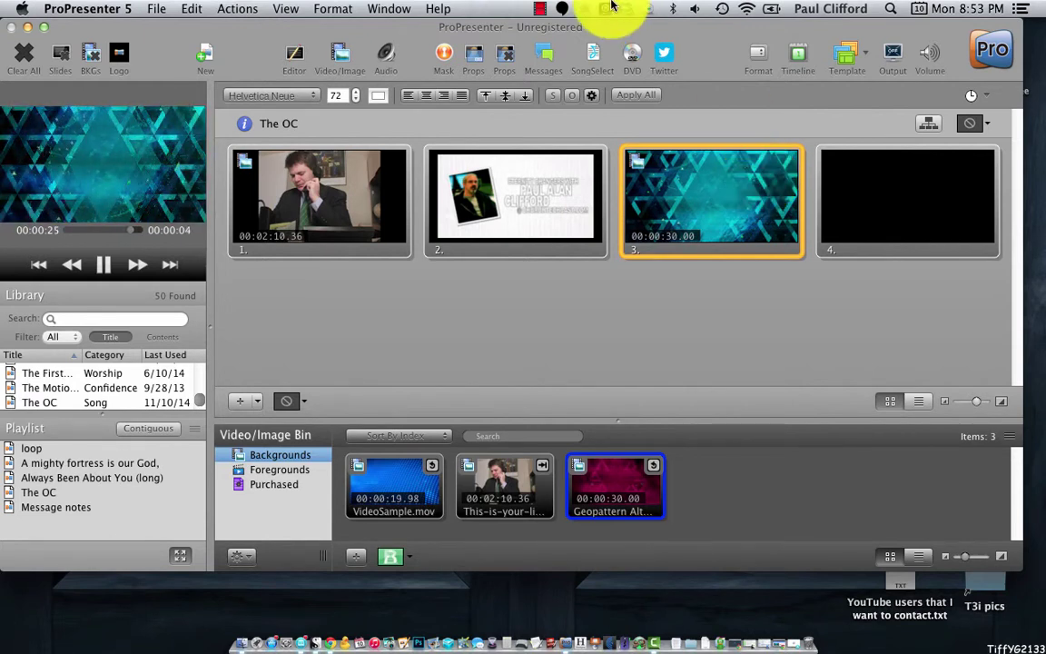
# Retrigger the Geopattern Alternative background from the Video/Image Bin so it restarts from the beginning
pyautogui.click(599, 495)
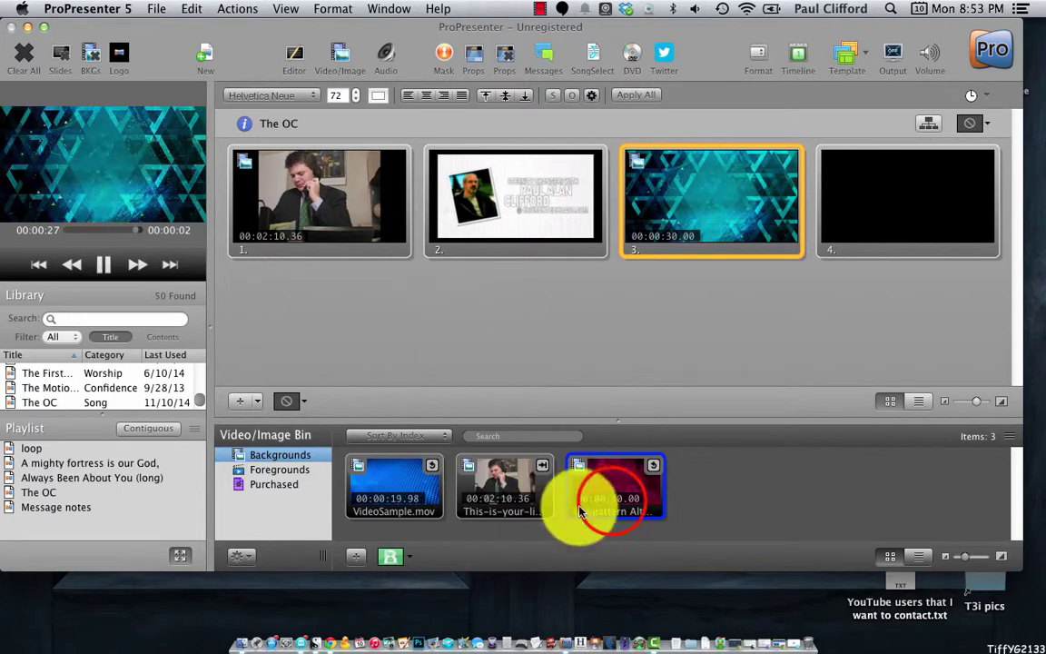